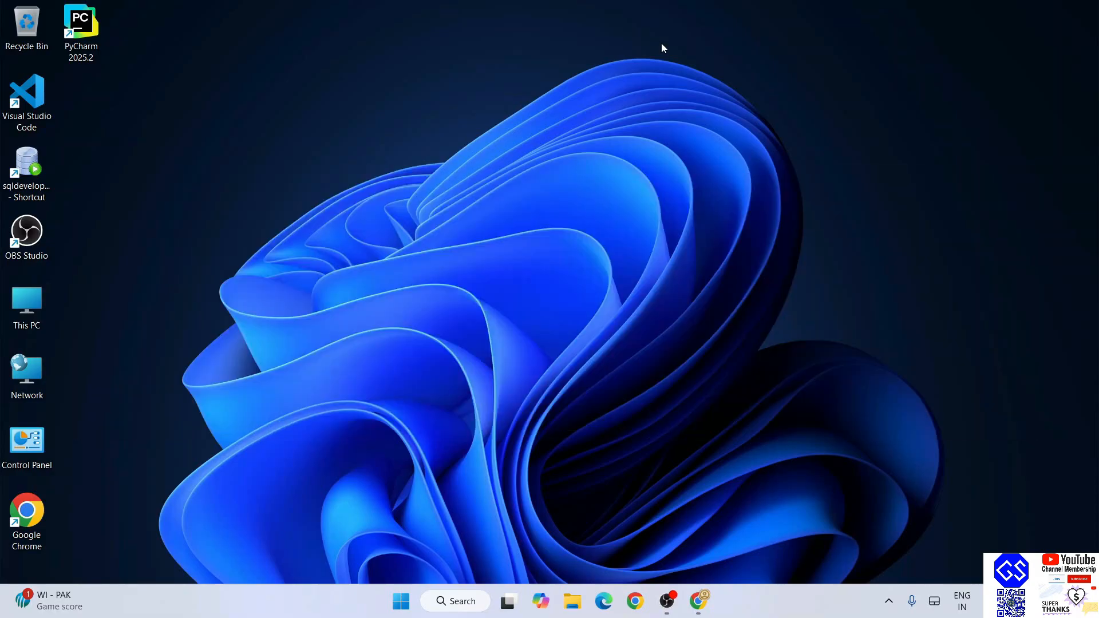
# - Restore Chrome's python.org downloads page, highlight the Download Python 3.13.6 label, then head to Windows search
pyautogui.click(700, 602)
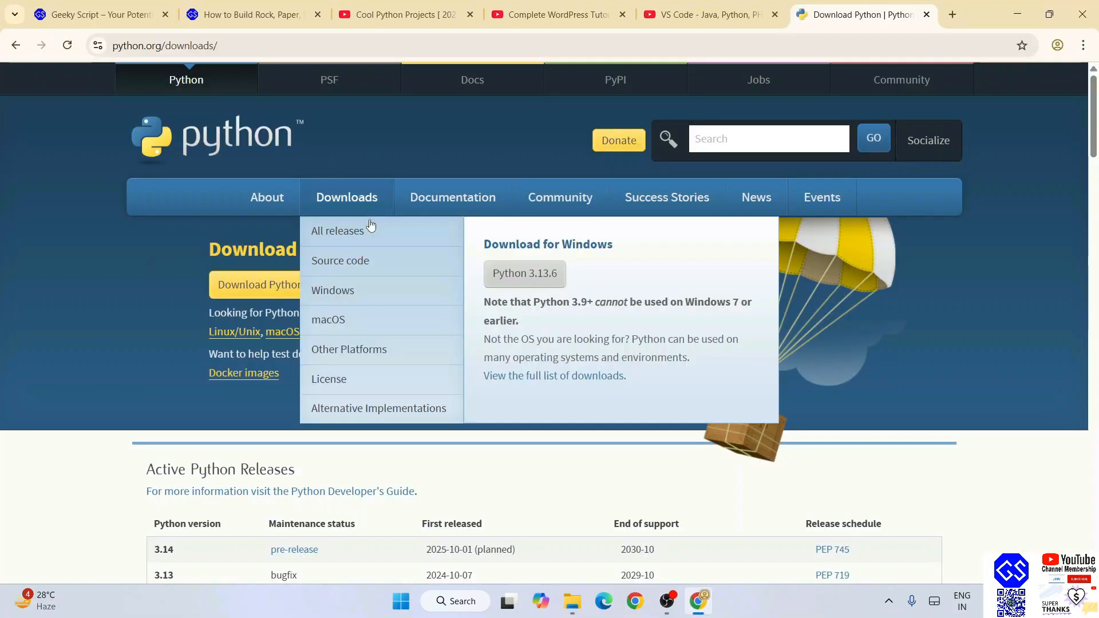
pyautogui.moveTo(205, 286); pyautogui.dragTo(391, 290)
pyautogui.click(410, 288)
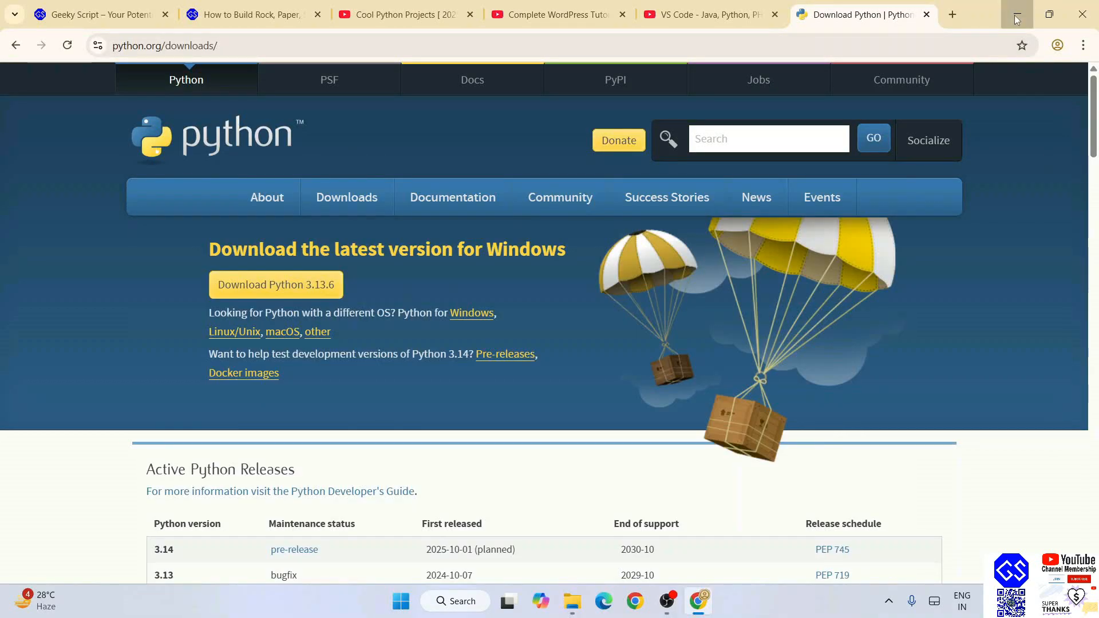
pyautogui.click(1018, 13)
# - Launch Command Prompt from Windows search and run python --version, highlighting the Python 3.13.6 output
pyautogui.click(455, 601)
pyautogui.write('cmd')
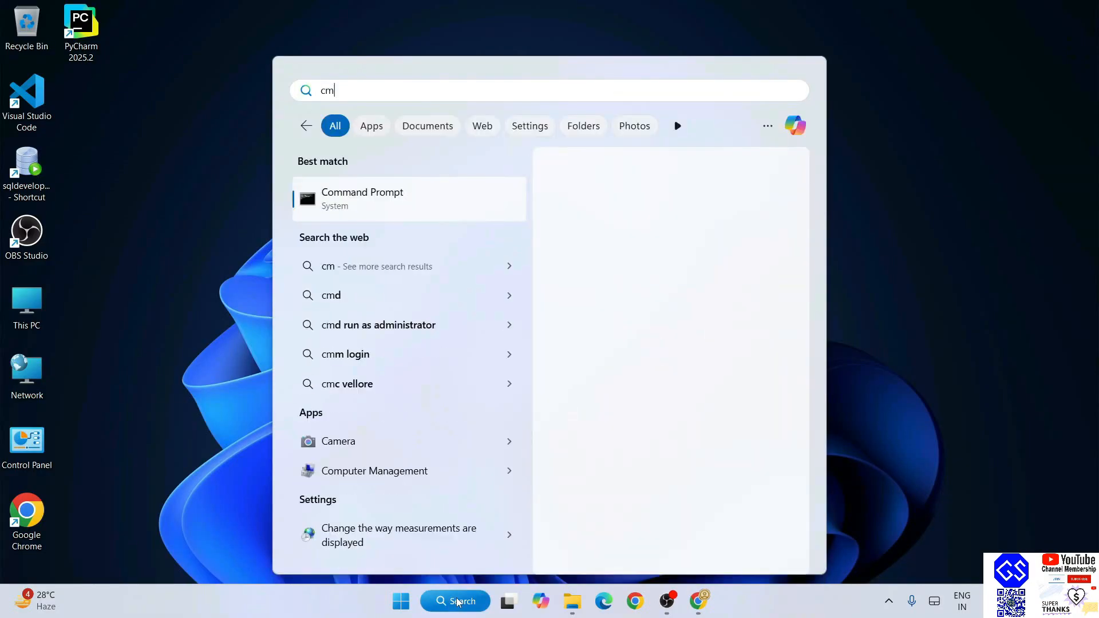
pyautogui.click(361, 193)
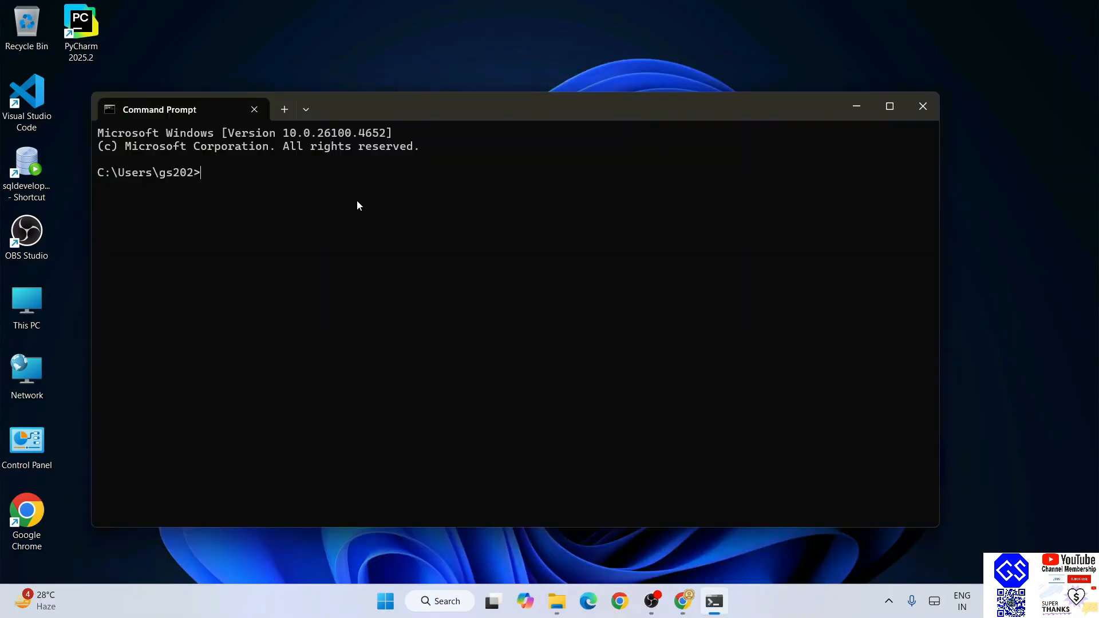
pyautogui.write('pyt')
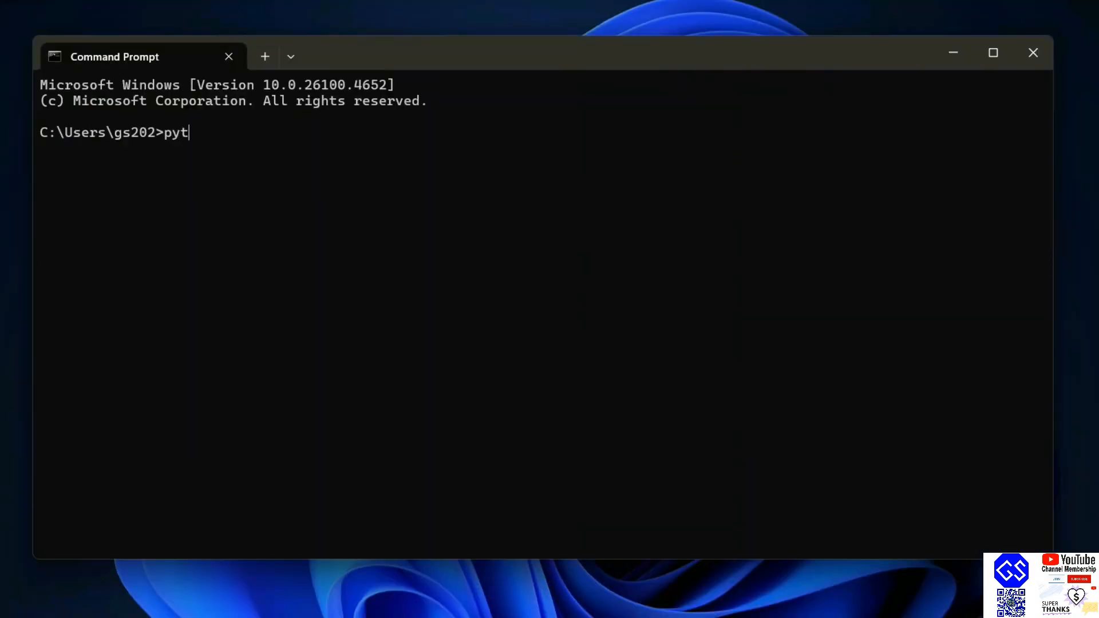
pyautogui.write('hon --version')
pyautogui.press('Return')
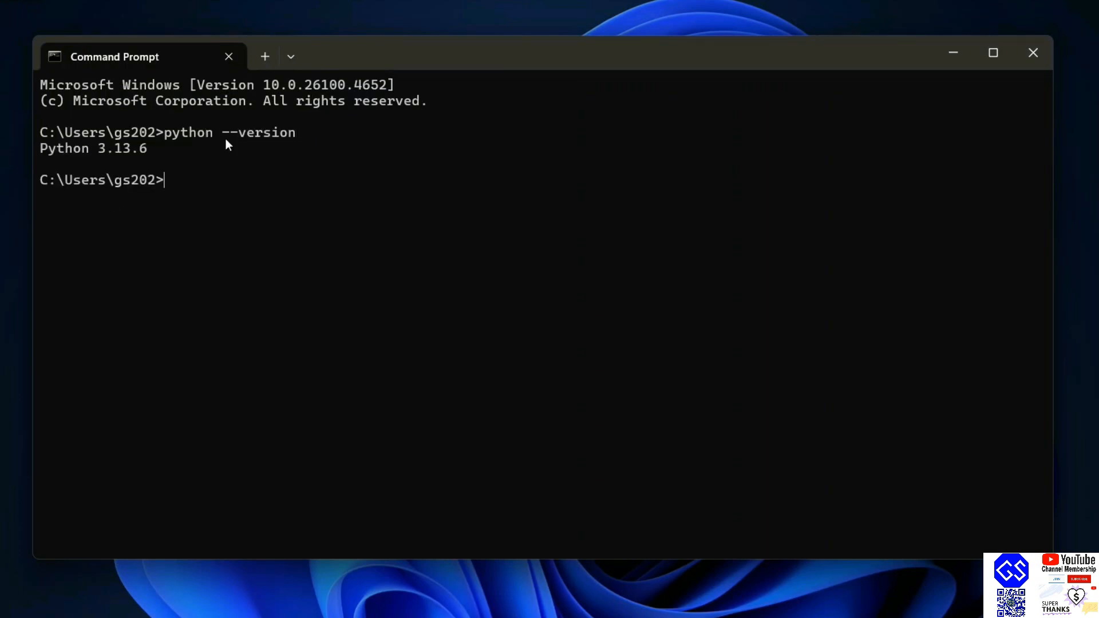
pyautogui.moveTo(148, 148); pyautogui.dragTo(86, 139)
pyautogui.click(237, 155)
pyautogui.write('pip index v')
pyautogui.write('ersions pip')
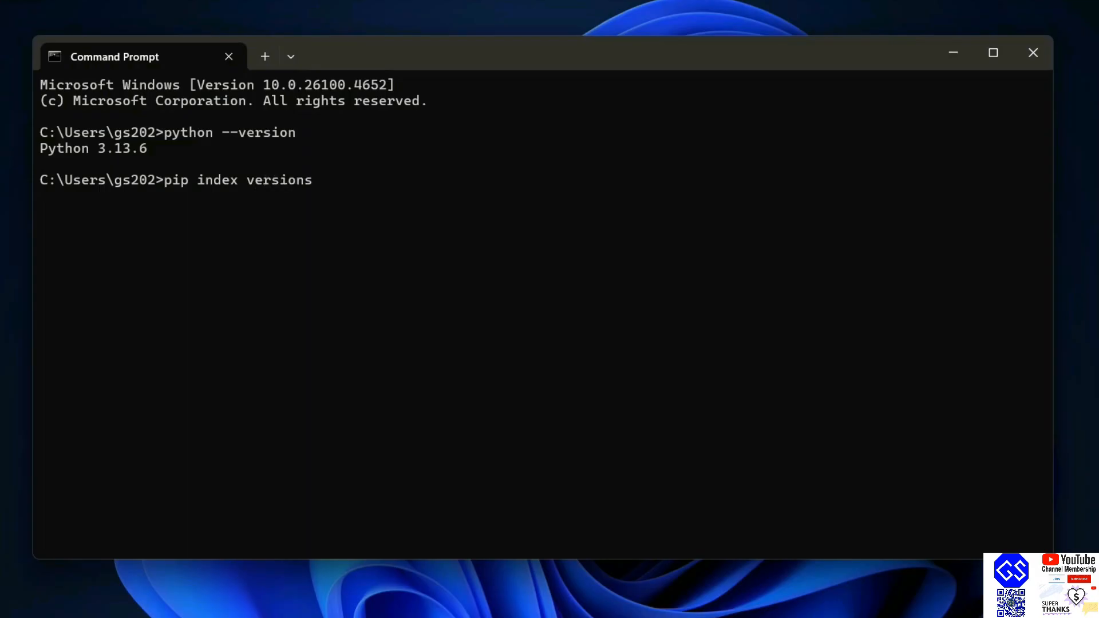
# - Run pip index versions pip and highlight the INSTALLED and LATEST lines showing pip 25.2
pyautogui.press('Return')
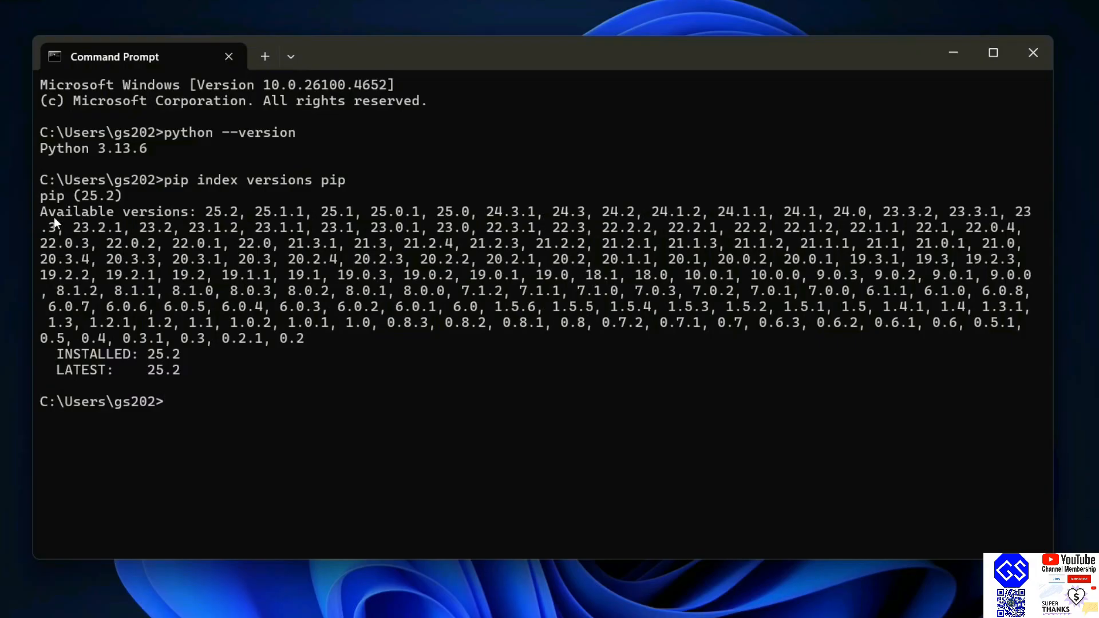
pyautogui.moveTo(55, 217); pyautogui.dragTo(369, 374)
pyautogui.rightClick(370, 376)
pyautogui.moveTo(57, 354); pyautogui.dragTo(215, 369)
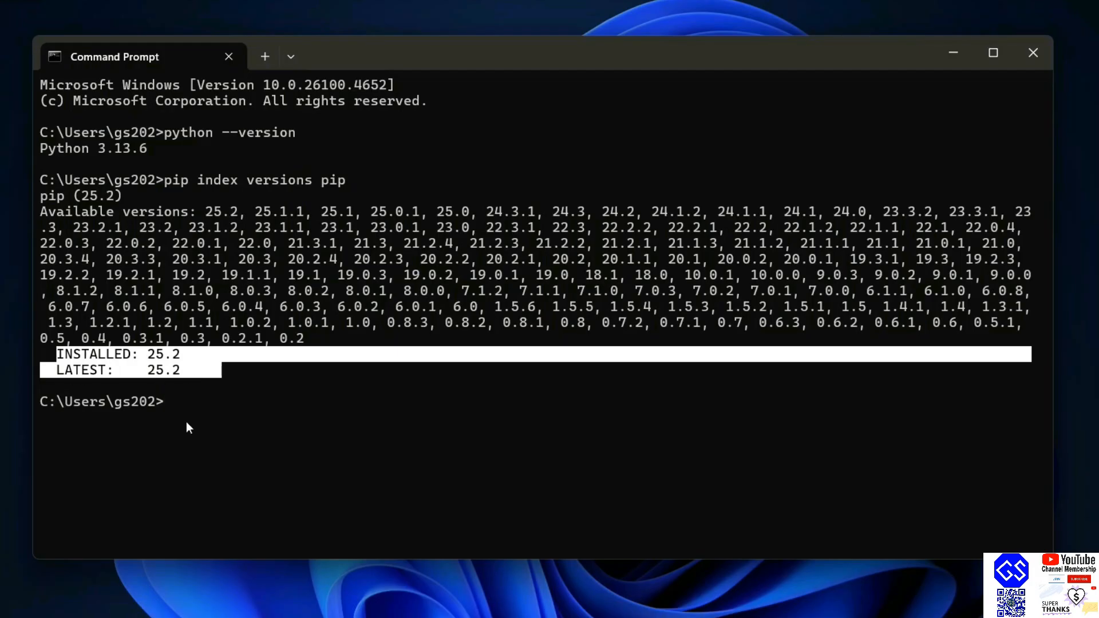
pyautogui.click(199, 400)
pyautogui.write('pytho')
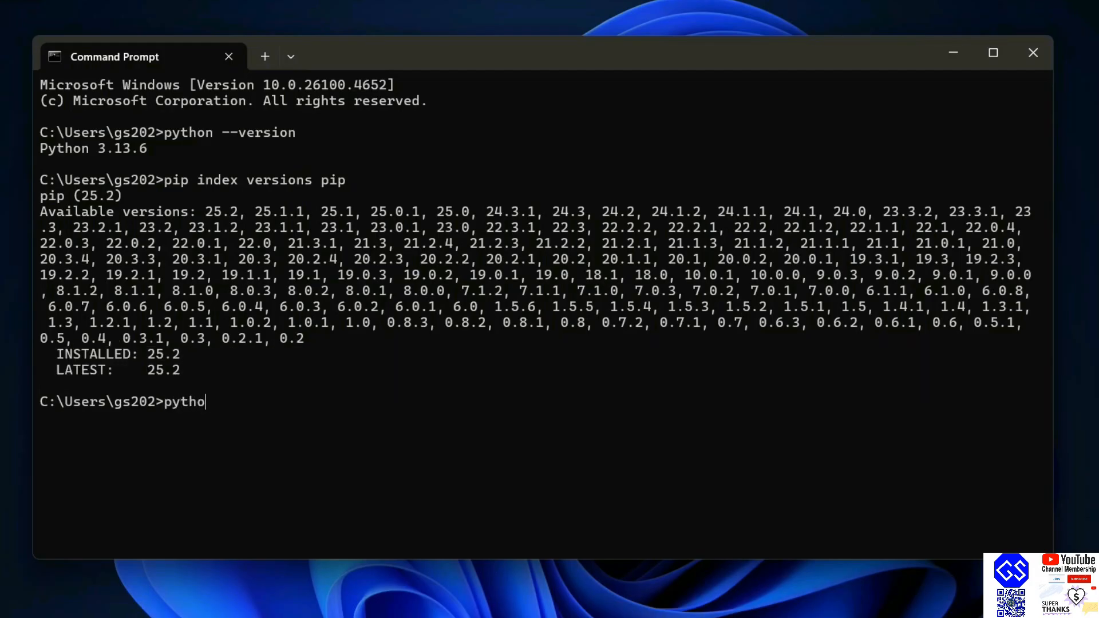
pyautogui.write('n.exe -')
pyautogui.write('m pip ')
pyautogui.write('install --u')
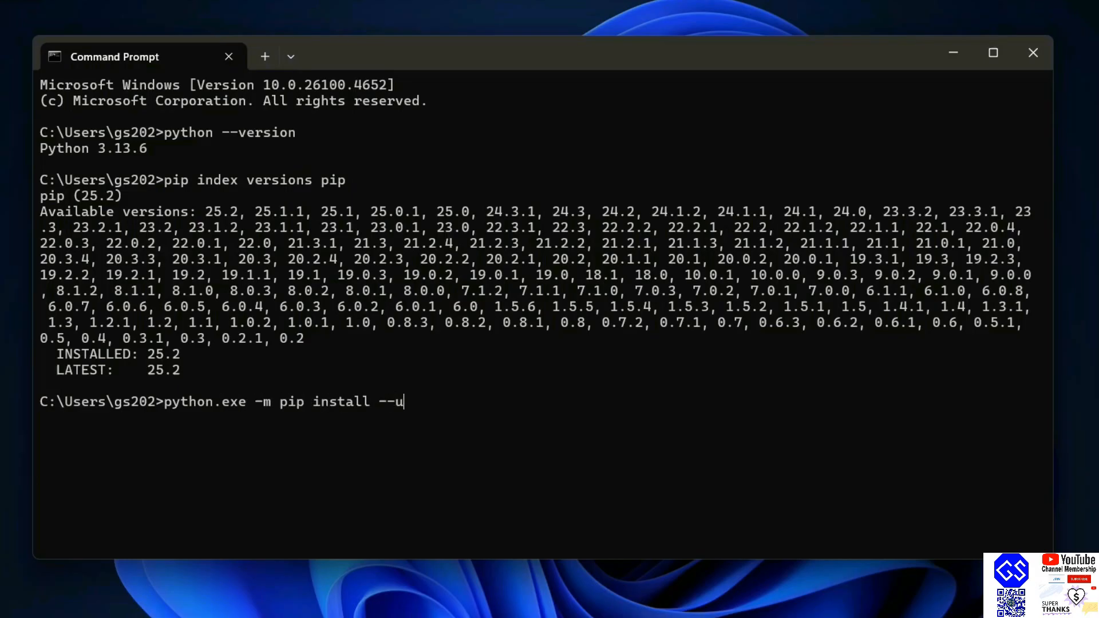
pyautogui.write('pgrade pip')
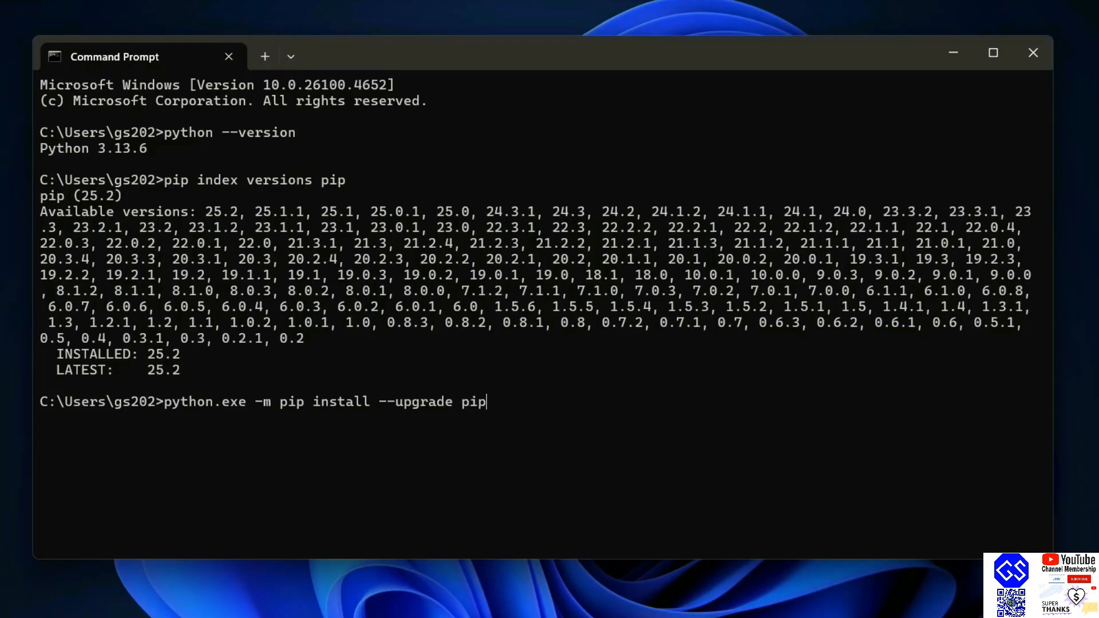
# - Run python.exe -m pip install --upgrade pip and highlight the 'Requirement already satisfied' output for pip 25.2
pyautogui.press('Return')
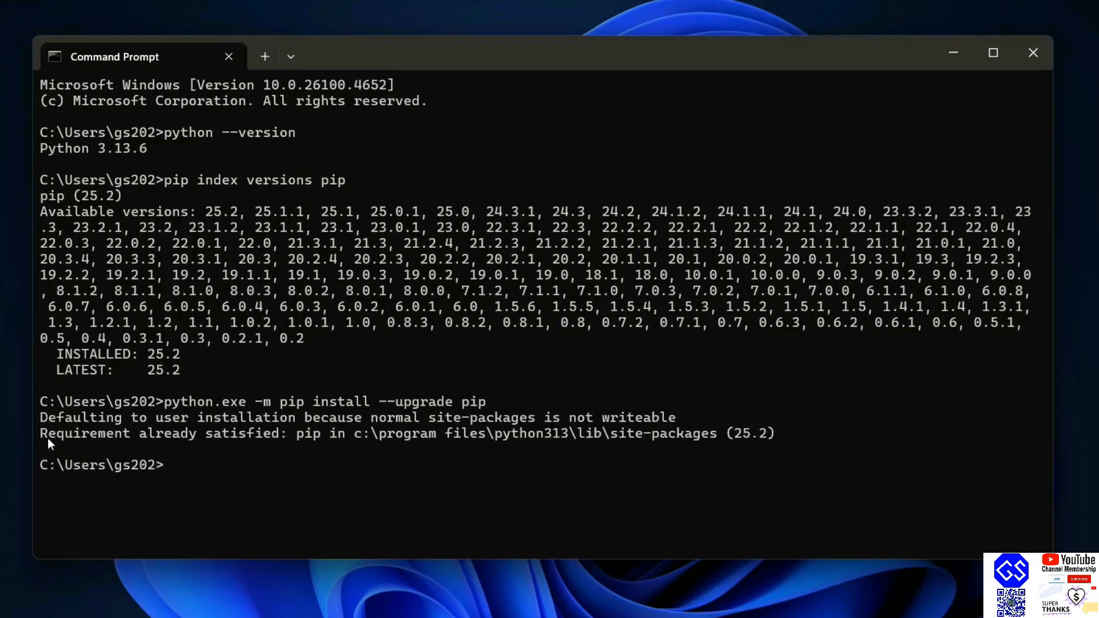
pyautogui.moveTo(40, 436); pyautogui.dragTo(594, 441)
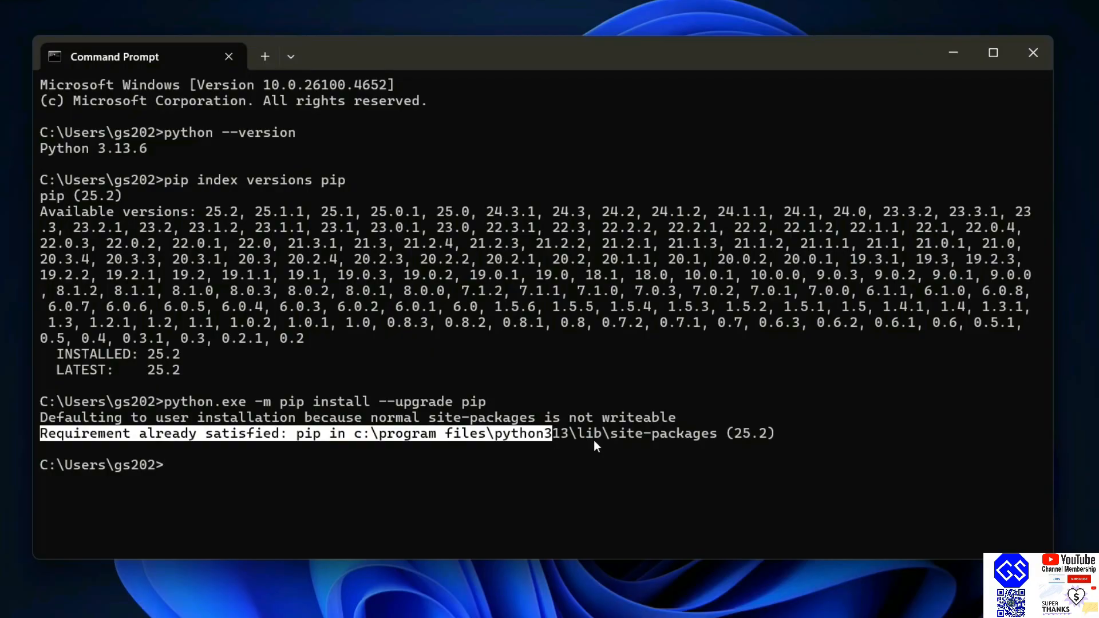
pyautogui.click(604, 430)
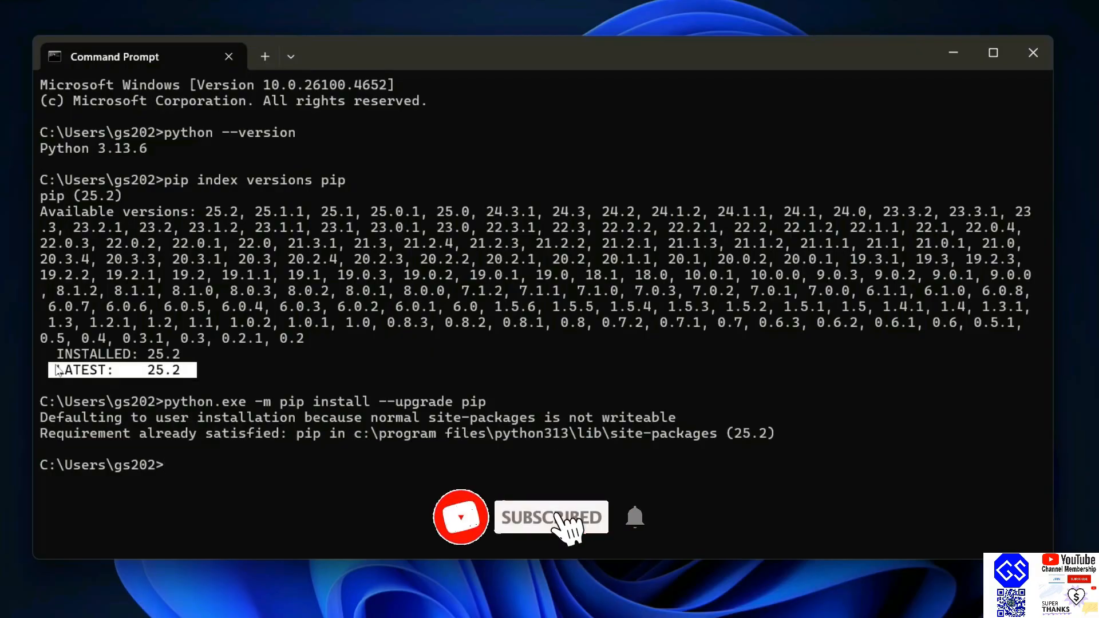
pyautogui.tripleClick(190, 372)
pyautogui.click(285, 454)
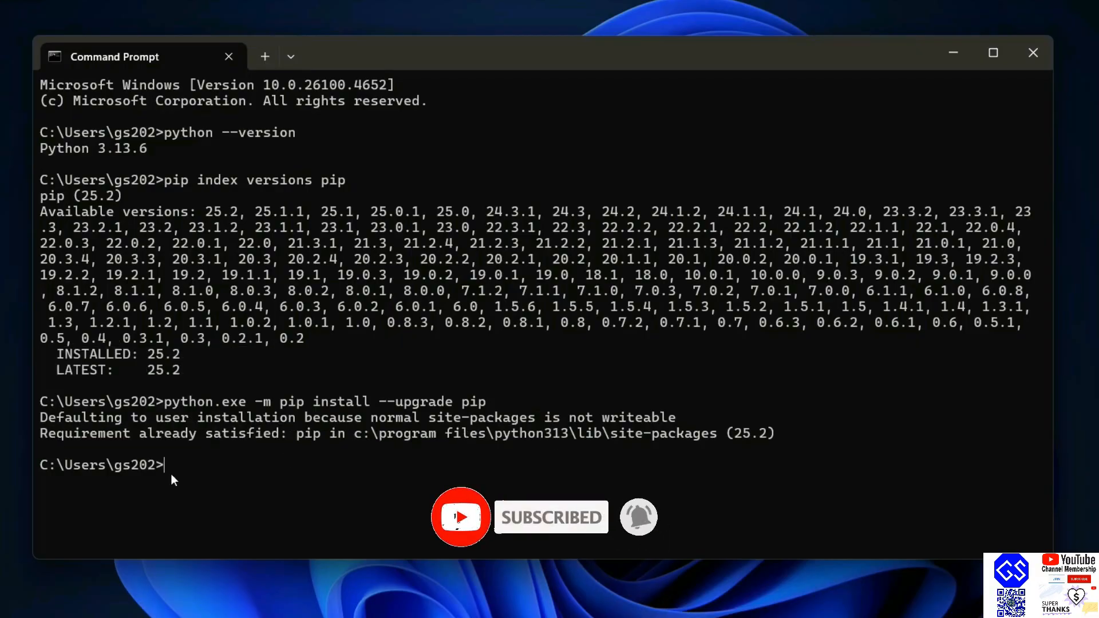
pyautogui.moveTo(40, 414); pyautogui.dragTo(357, 450)
pyautogui.click(144, 490)
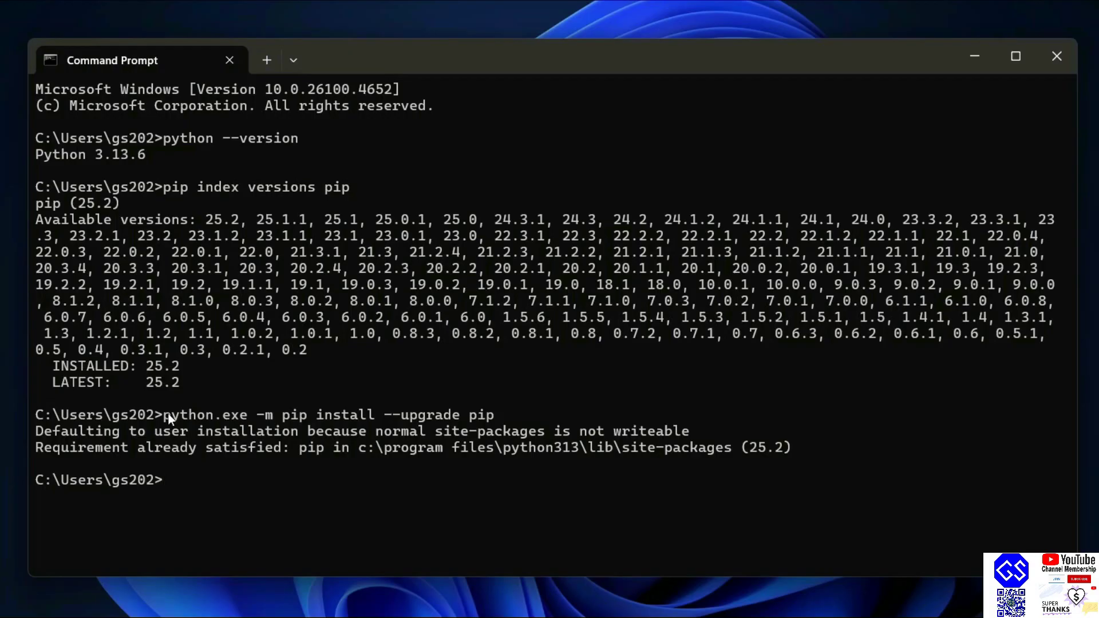
pyautogui.write('cls')
# - Clear the screen, run python -m pip install selenium, and close Command Prompt after it finishes
pyautogui.press('Return')
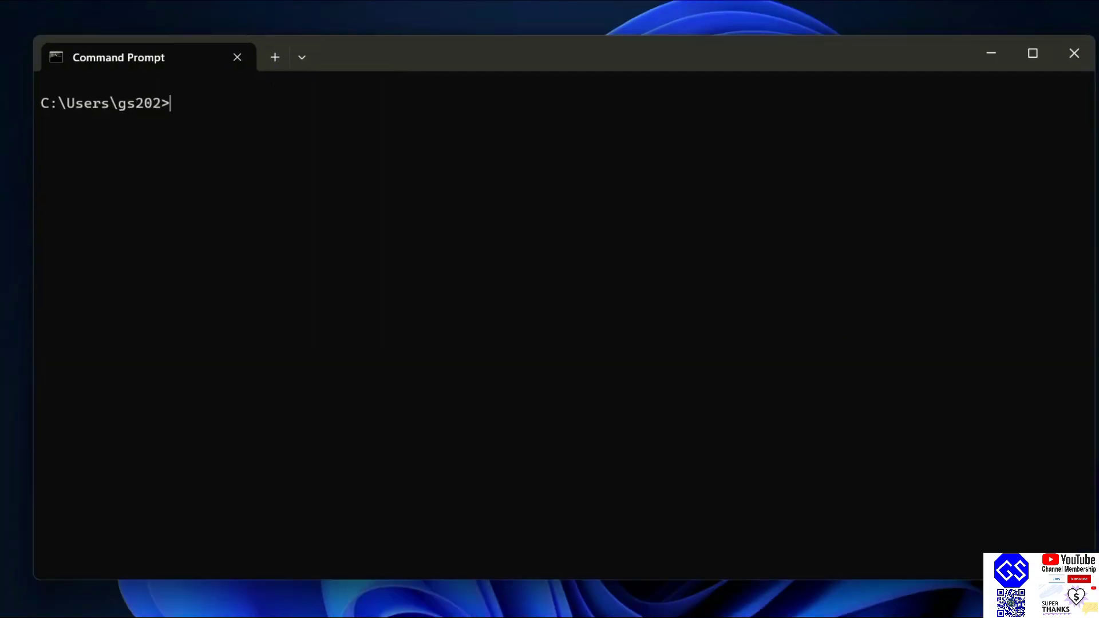
pyautogui.write('python -m pip ')
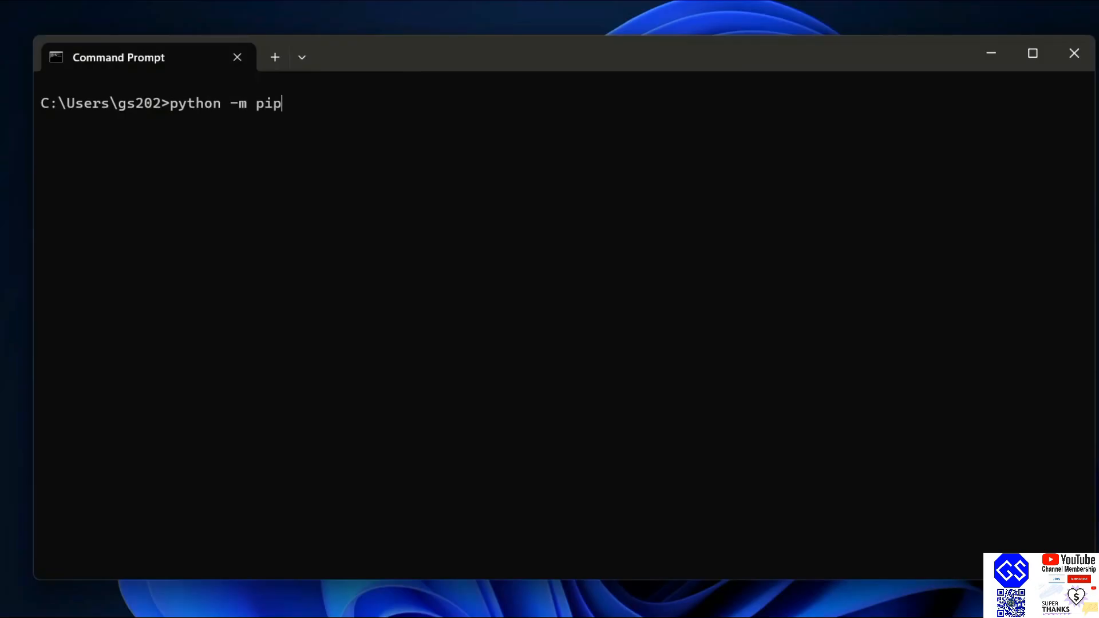
pyautogui.write('install ')
pyautogui.write('sele')
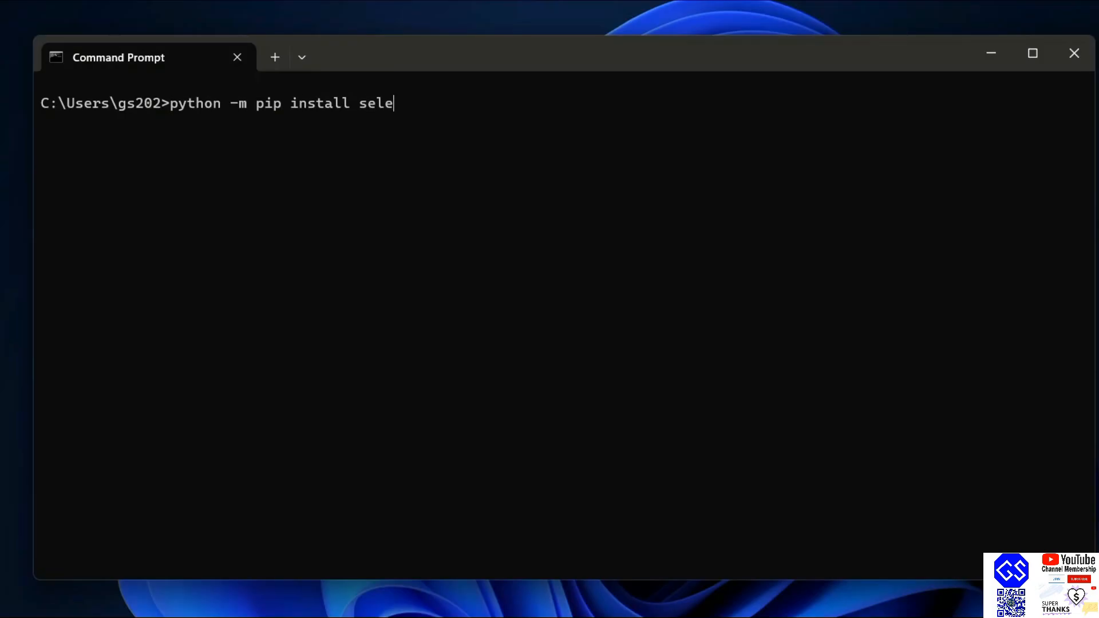
pyautogui.write('nium')
pyautogui.press('Return')
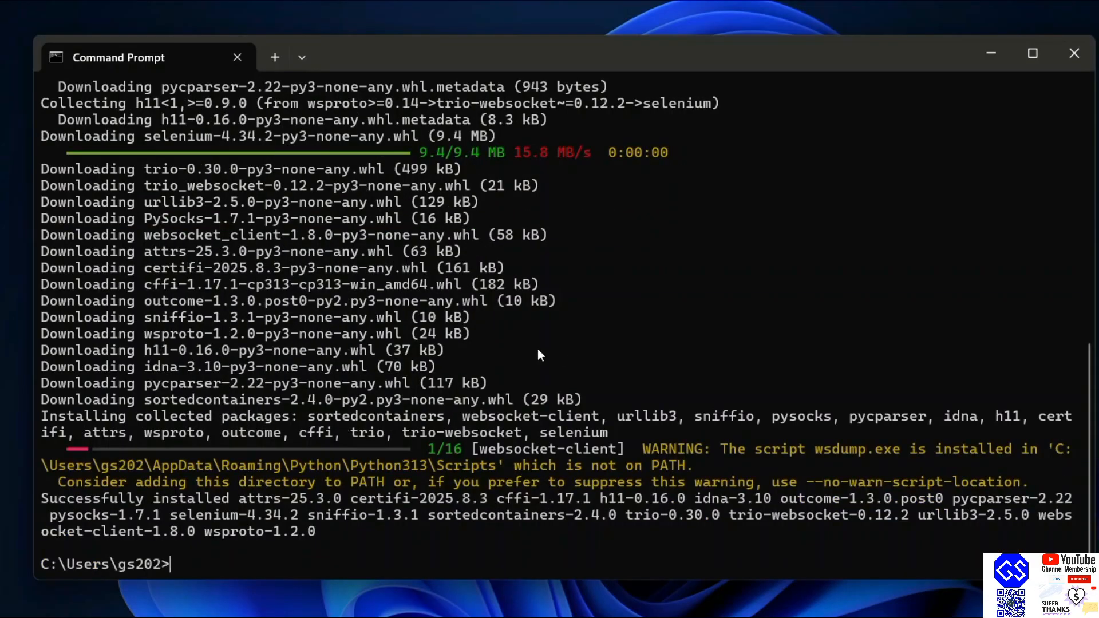
pyautogui.click(1075, 55)
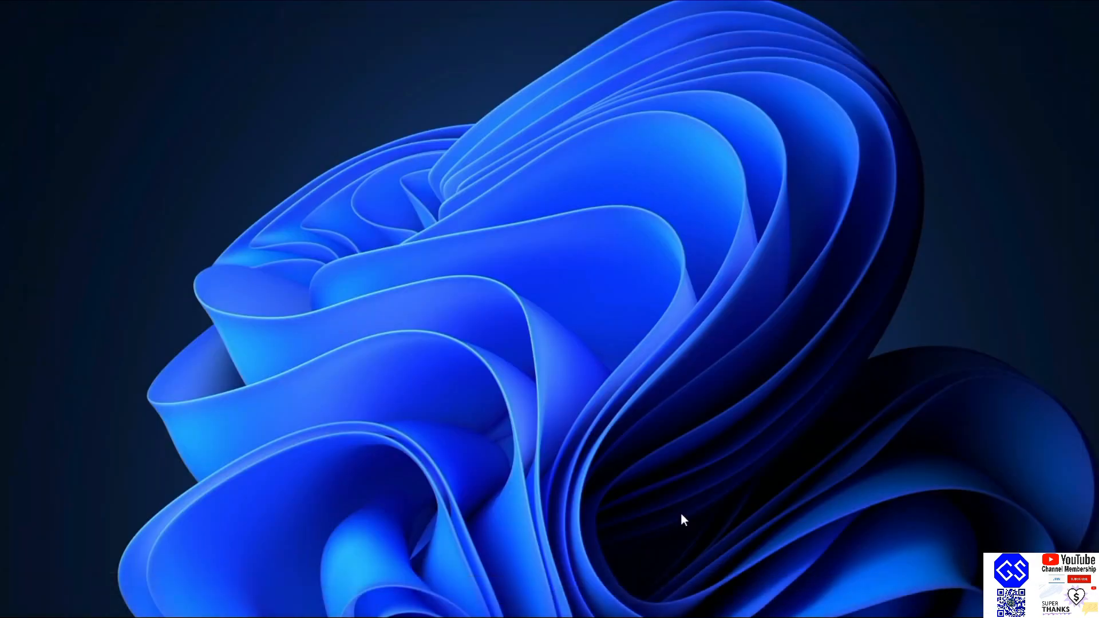
# - Search Windows for idle and launch IDLE (Python 3.13 64-bit)
pyautogui.press('super')
pyautogui.write('idle')
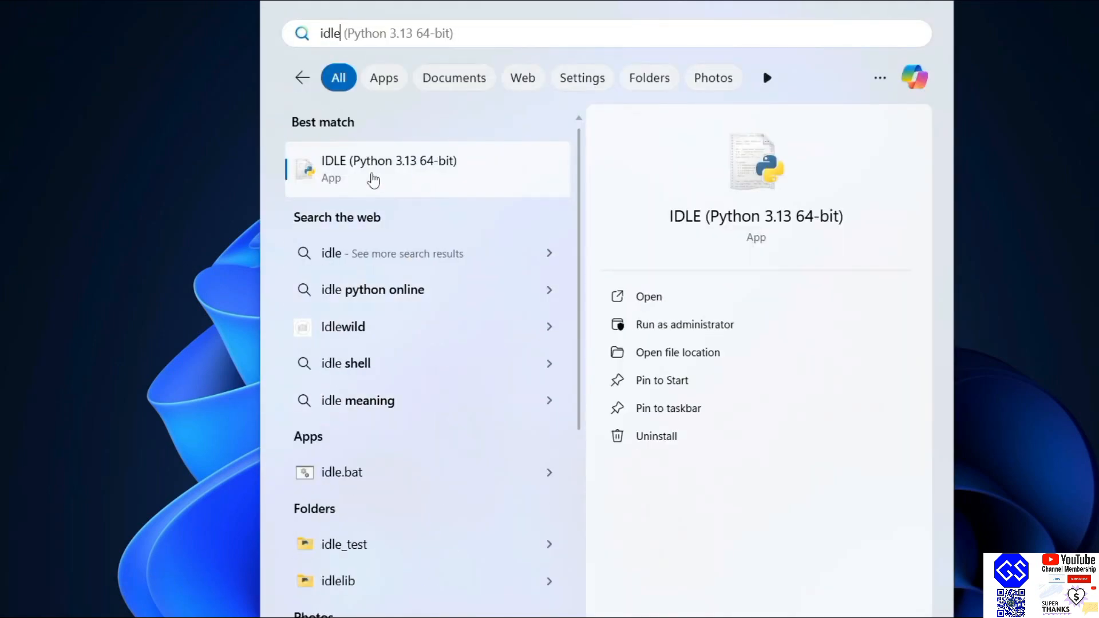
pyautogui.click(372, 172)
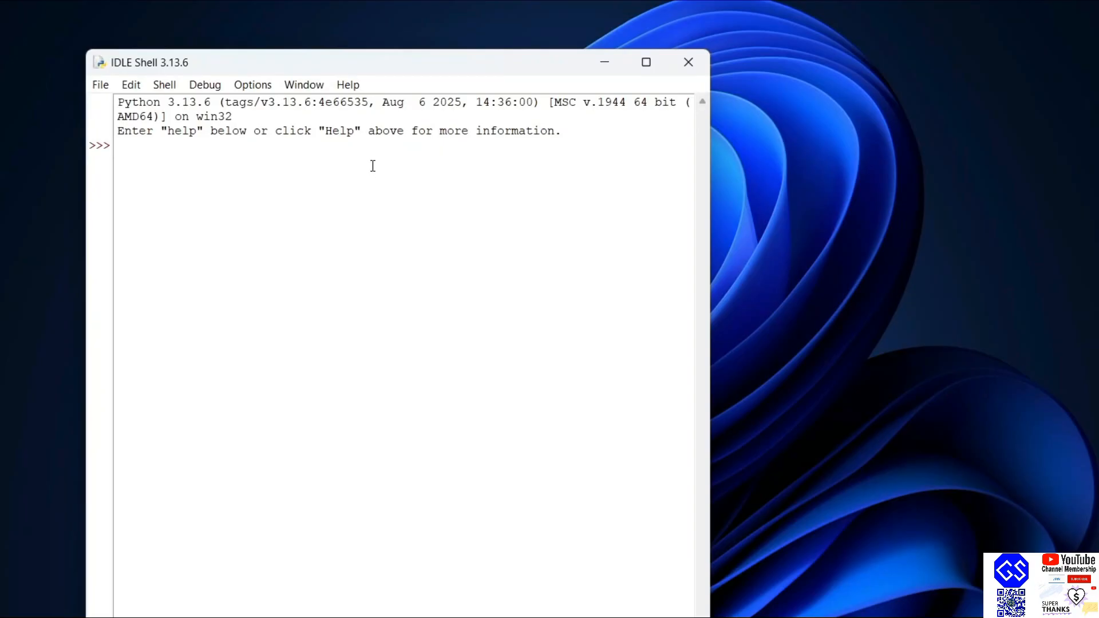
pyautogui.write('import')
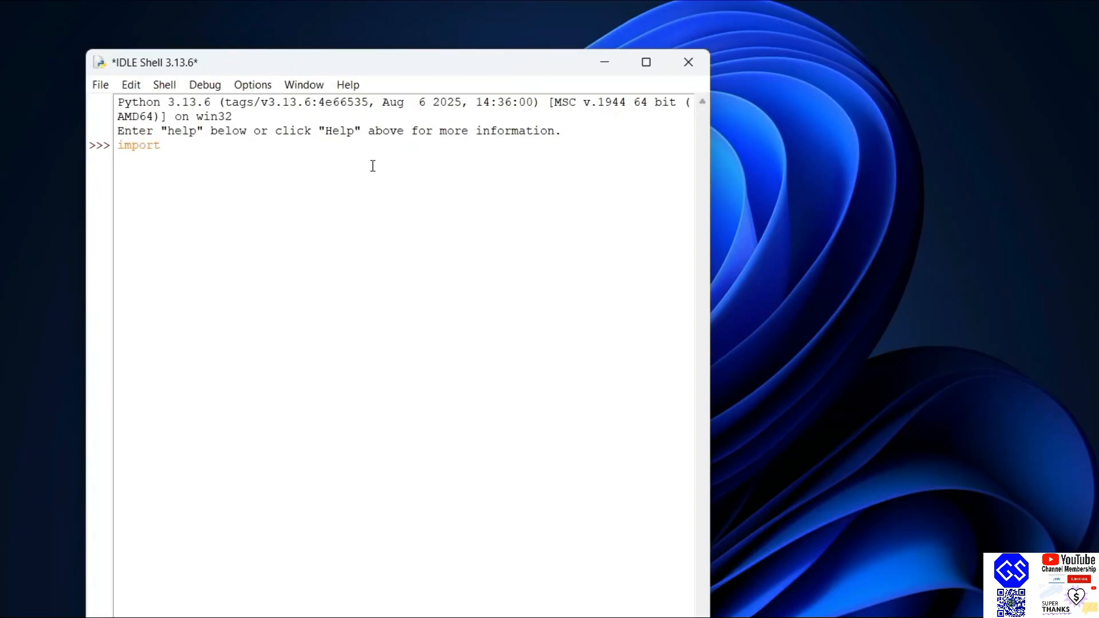
pyautogui.write(' importlib.metadat')
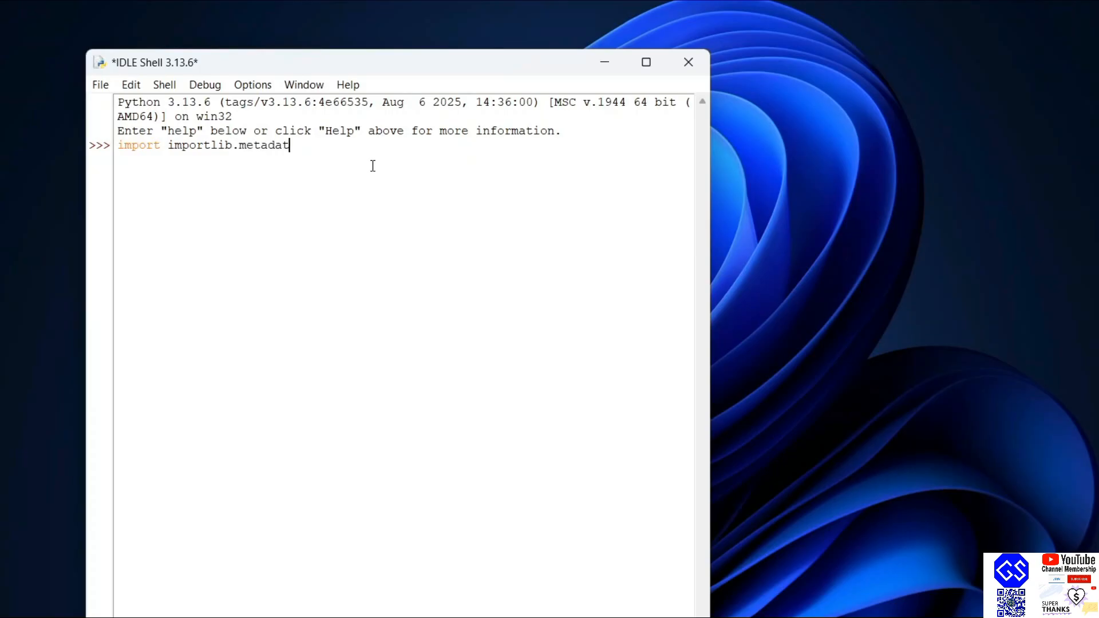
pyautogui.write('a')
# - Import importlib.metadata and print importlib.metadata.version('selenium'), which outputs 4.34.2
pyautogui.press('Return')
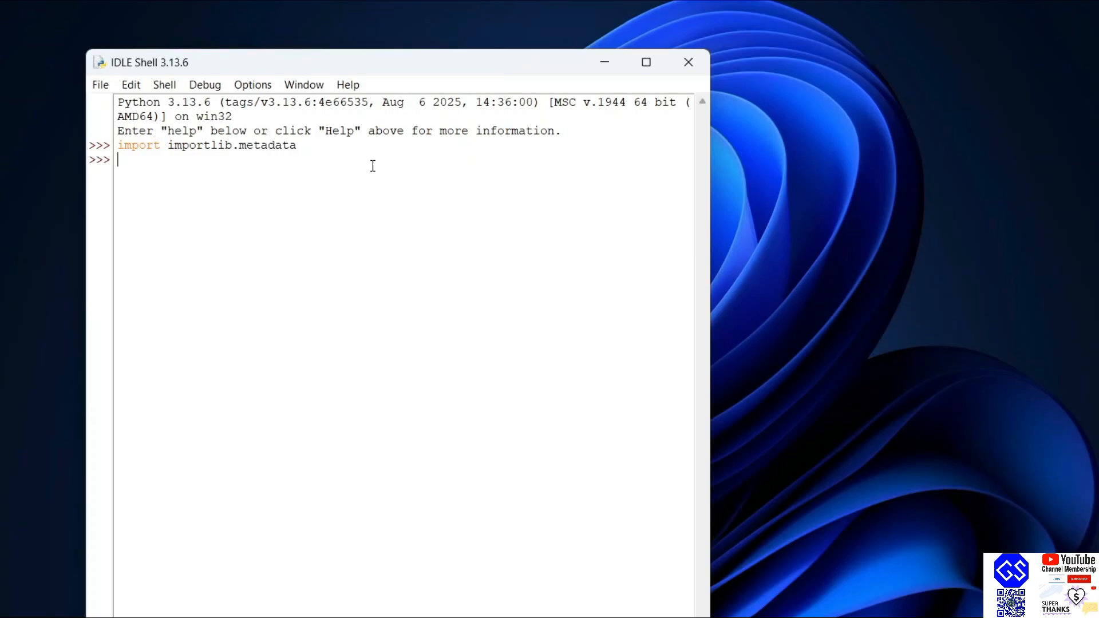
pyautogui.write('print')
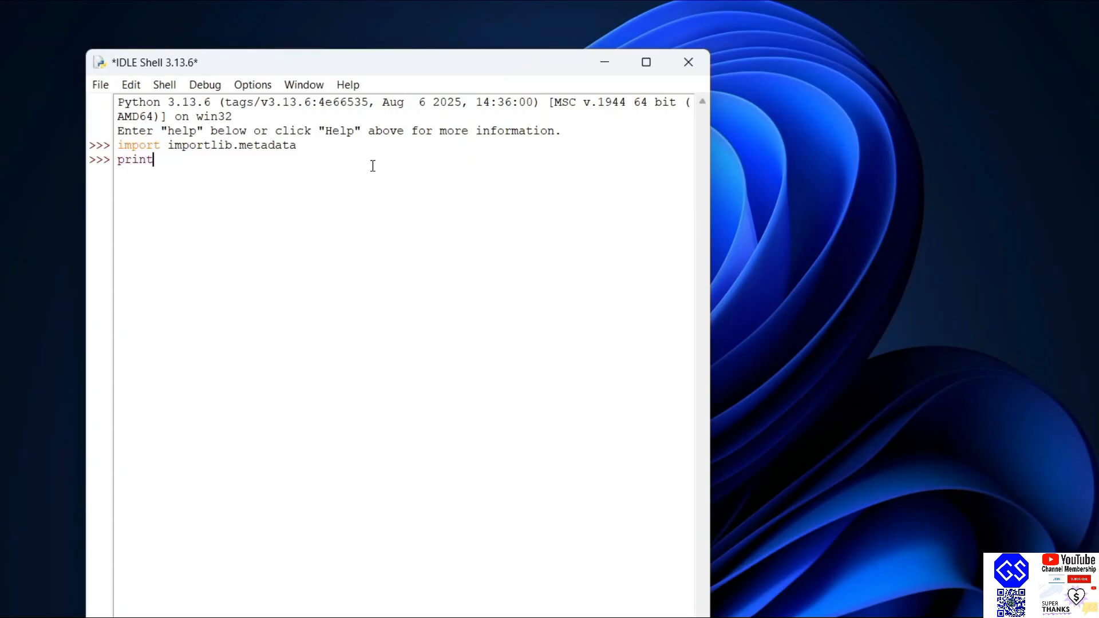
pyautogui.write('(i')
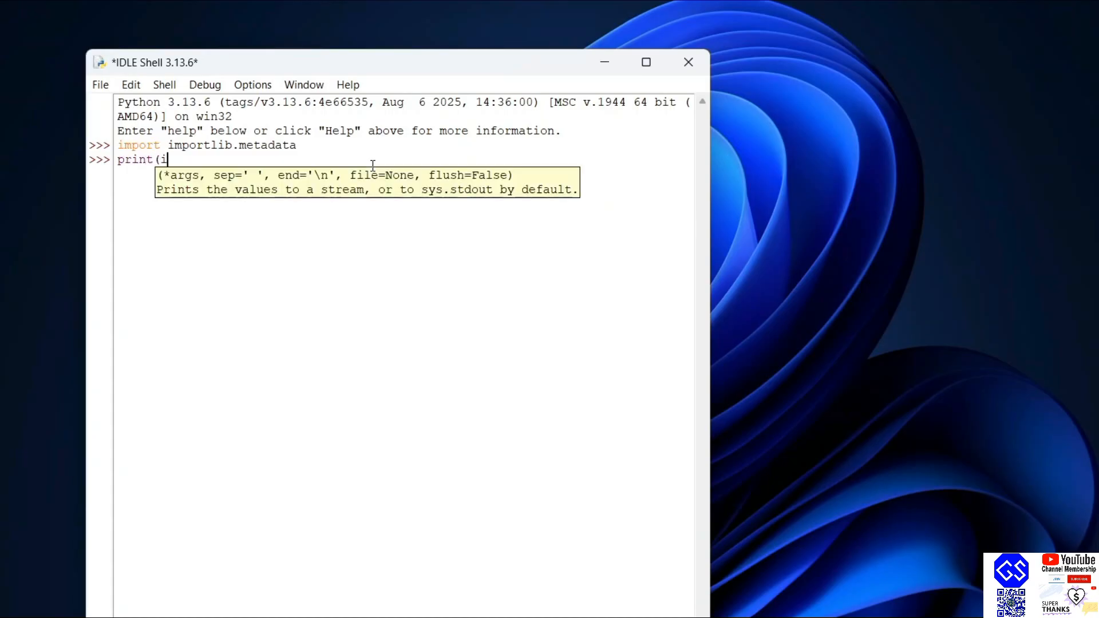
pyautogui.write('mportlib.')
pyautogui.write('metad')
pyautogui.write('ata.ver')
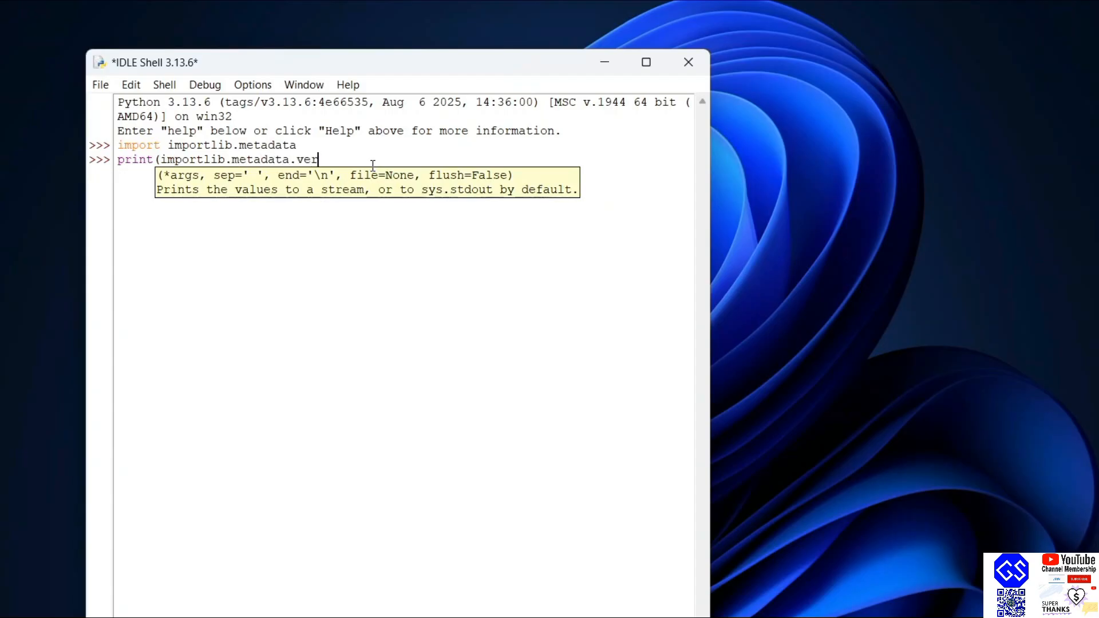
pyautogui.write('sion')
pyautogui.write(" ('s")
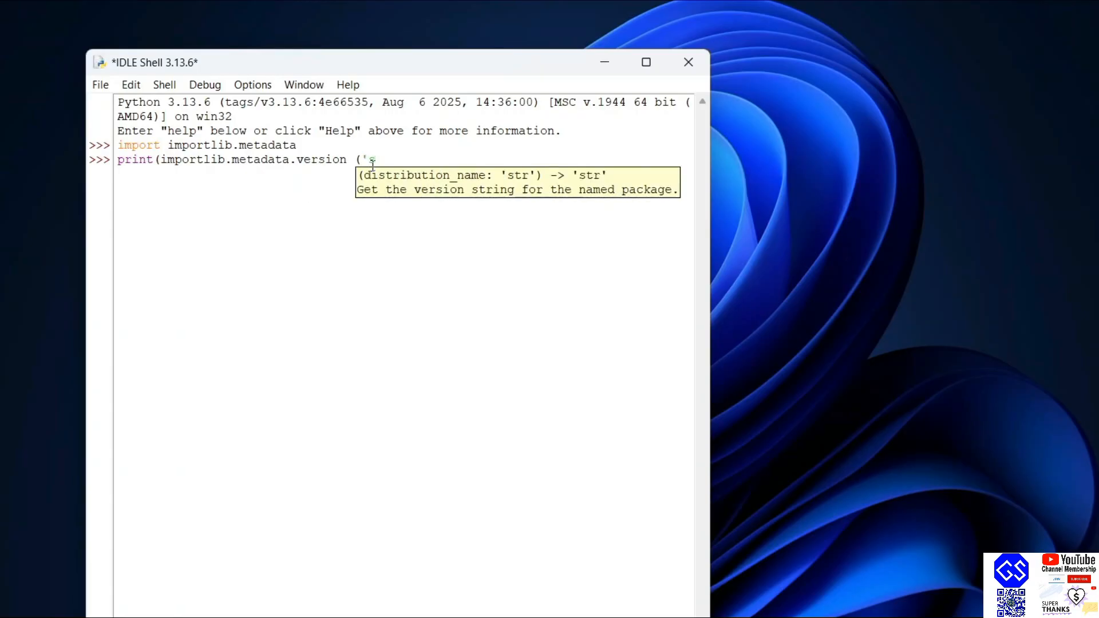
pyautogui.write("elenium'")
pyautogui.write('))')
pyautogui.press('Return')
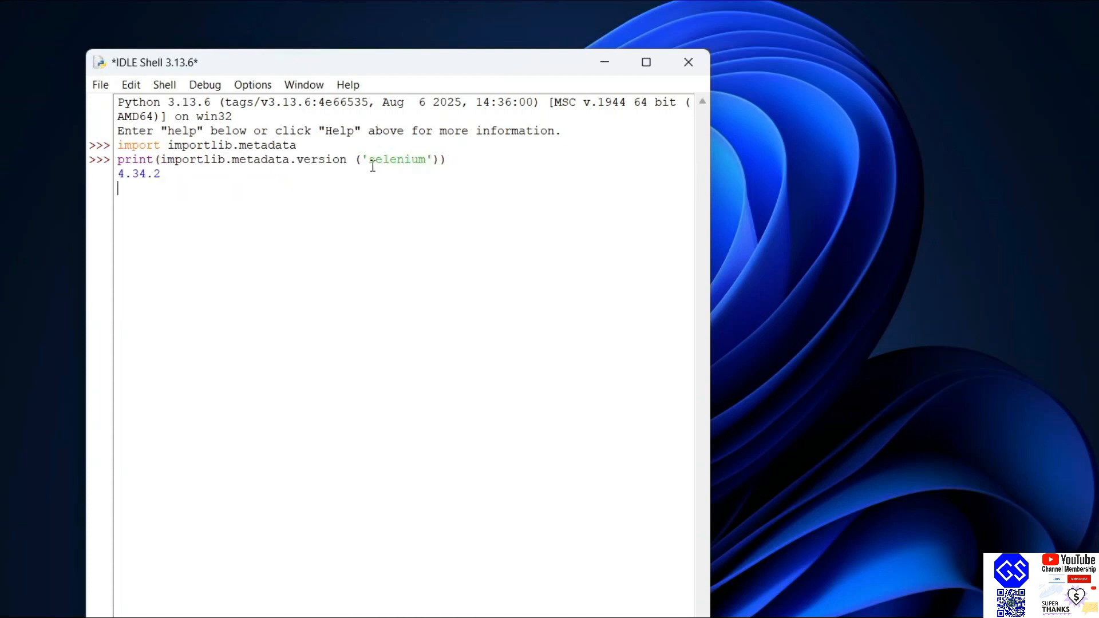
pyautogui.moveTo(212, 182); pyautogui.dragTo(120, 174)
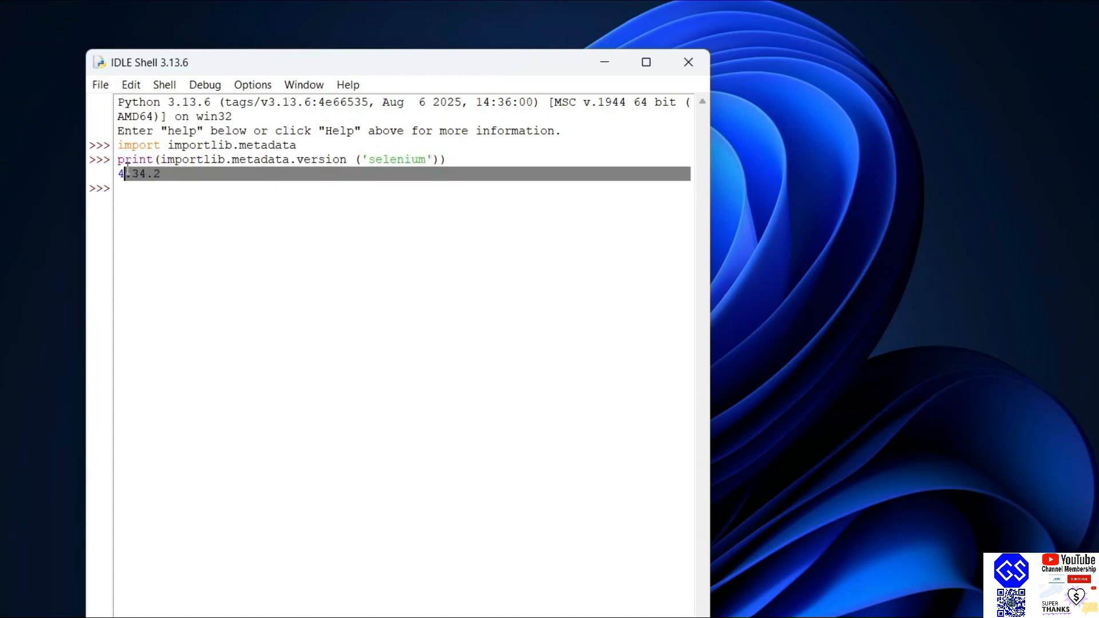
pyautogui.click(120, 173)
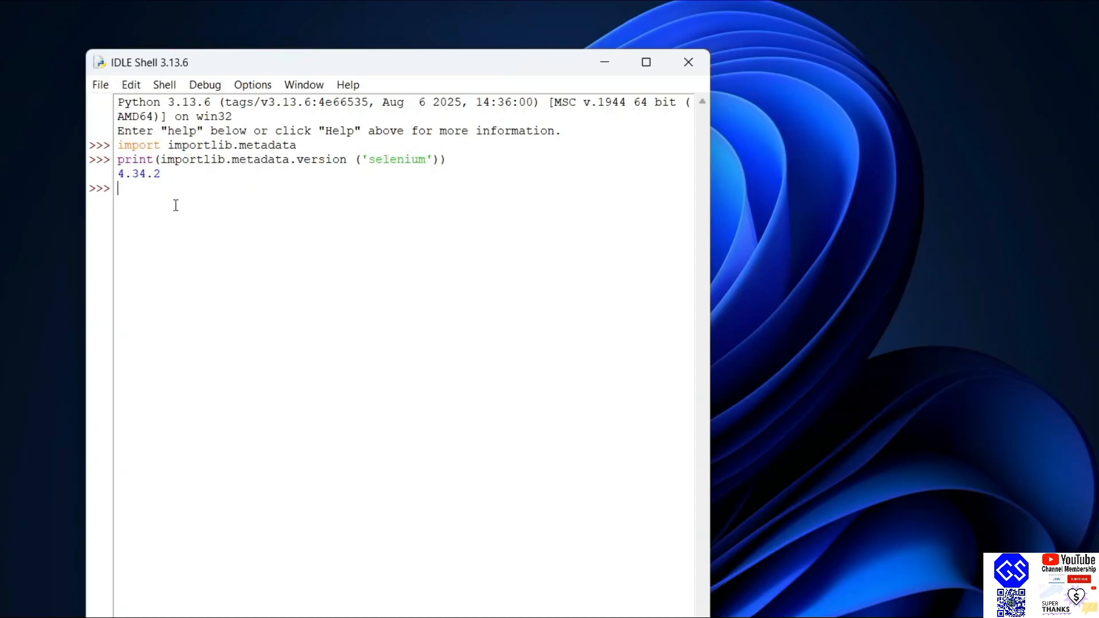
pyautogui.moveTo(176, 206); pyautogui.dragTo(128, 115)
pyautogui.click(232, 183)
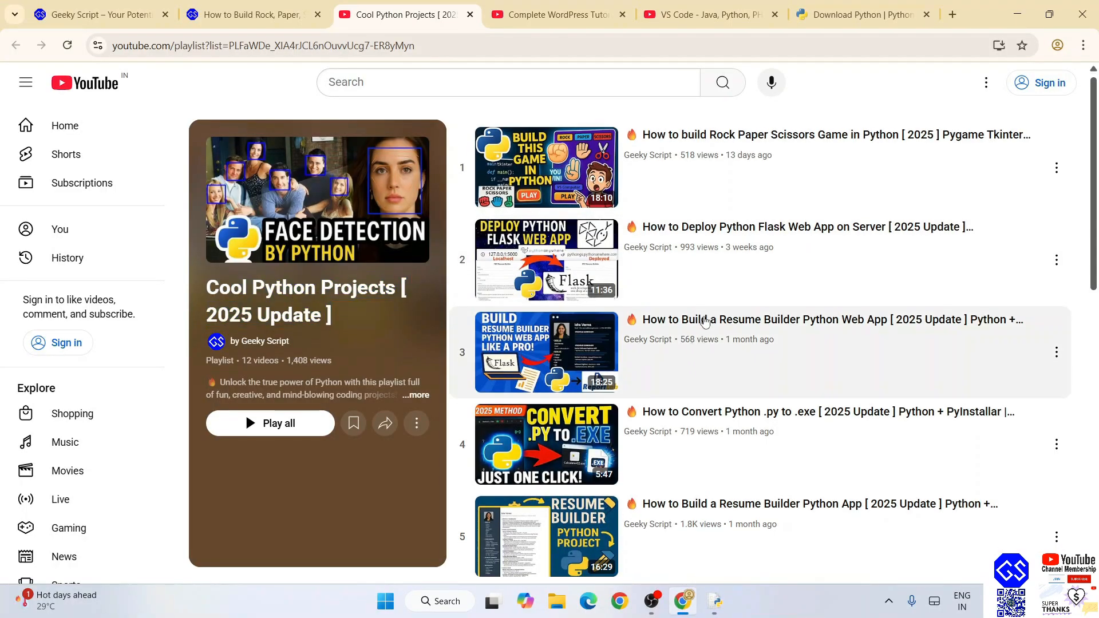
pyautogui.scroll(-5, 708, 365)
pyautogui.scroll(5, 704, 378)
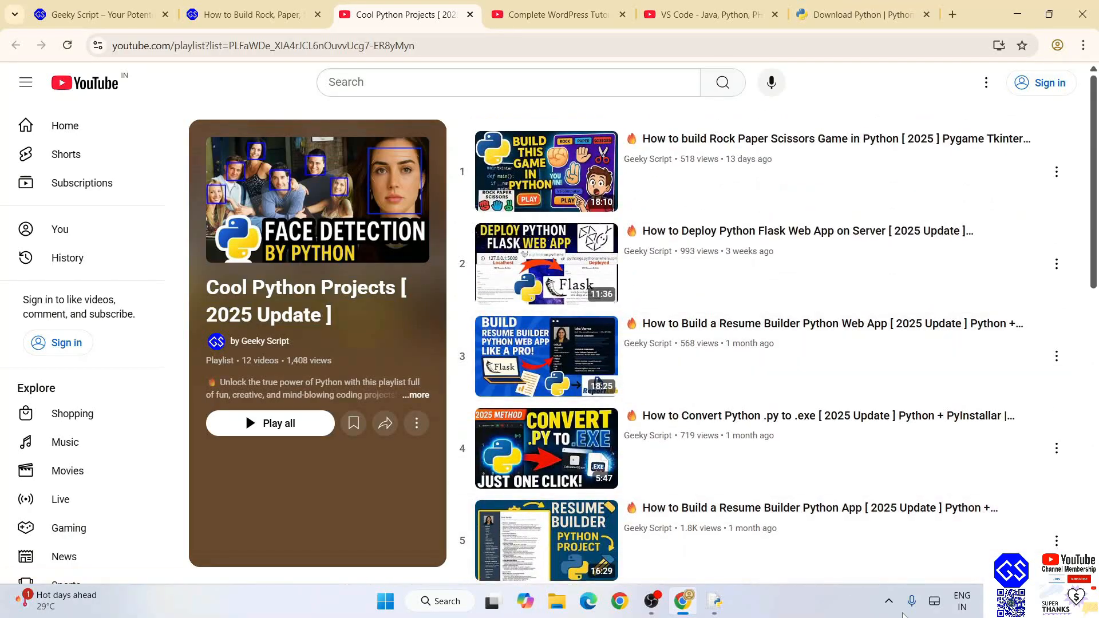
# - Glance at the geekyscript.com Rock Paper Scissors article, then return to the Cool Python Projects playlist
pyautogui.click(249, 14)
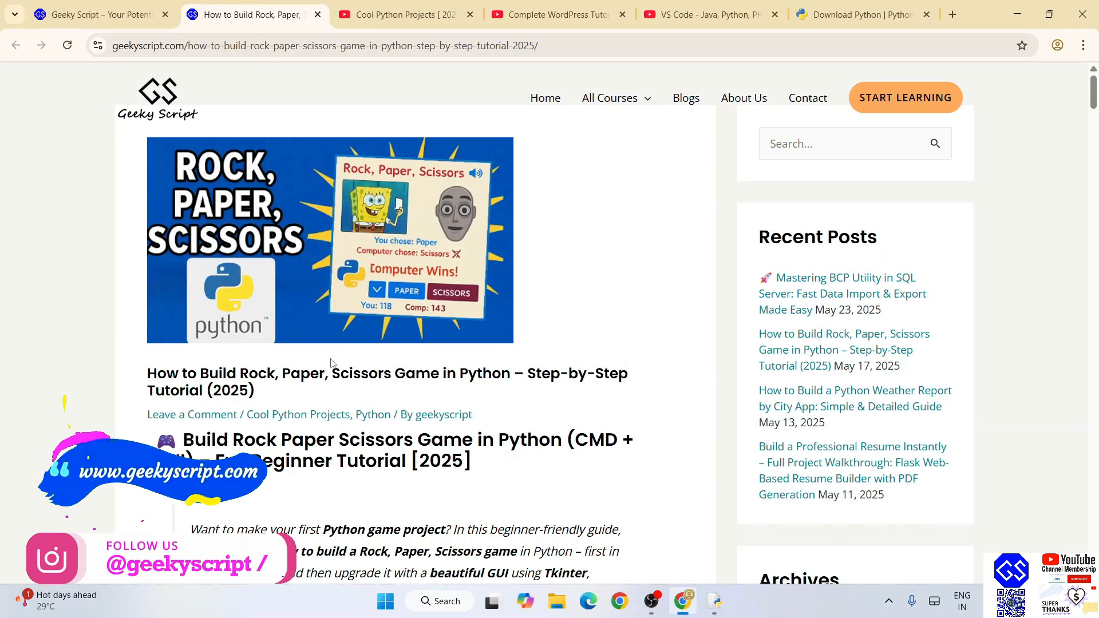
pyautogui.scroll(-10, 429, 343)
pyautogui.click(390, 15)
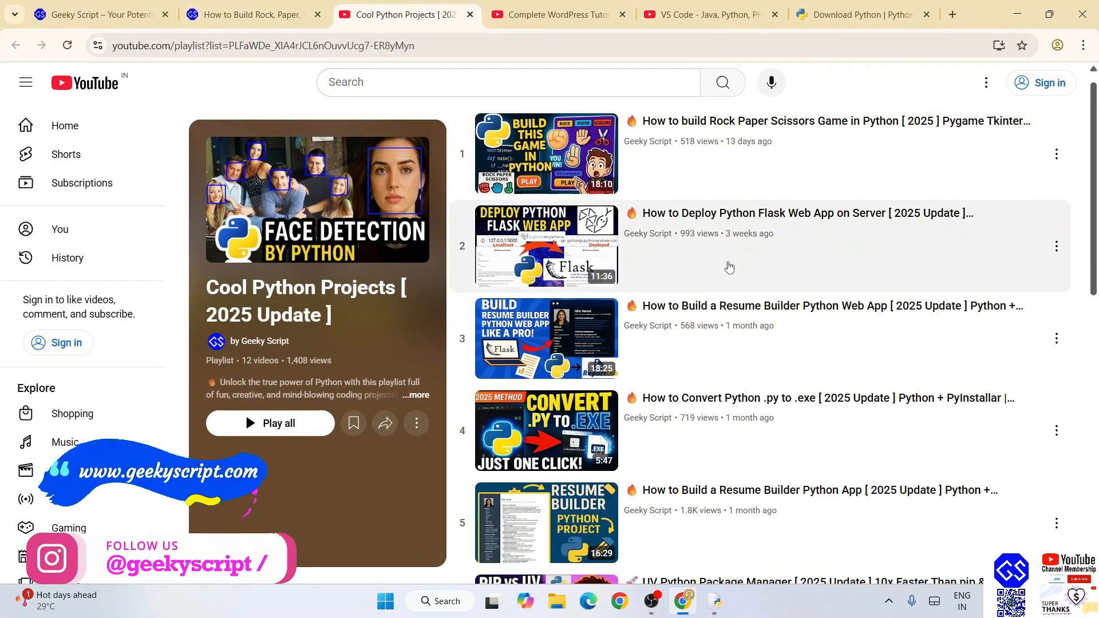
pyautogui.scroll(-5, 748, 385)
pyautogui.scroll(5, 748, 386)
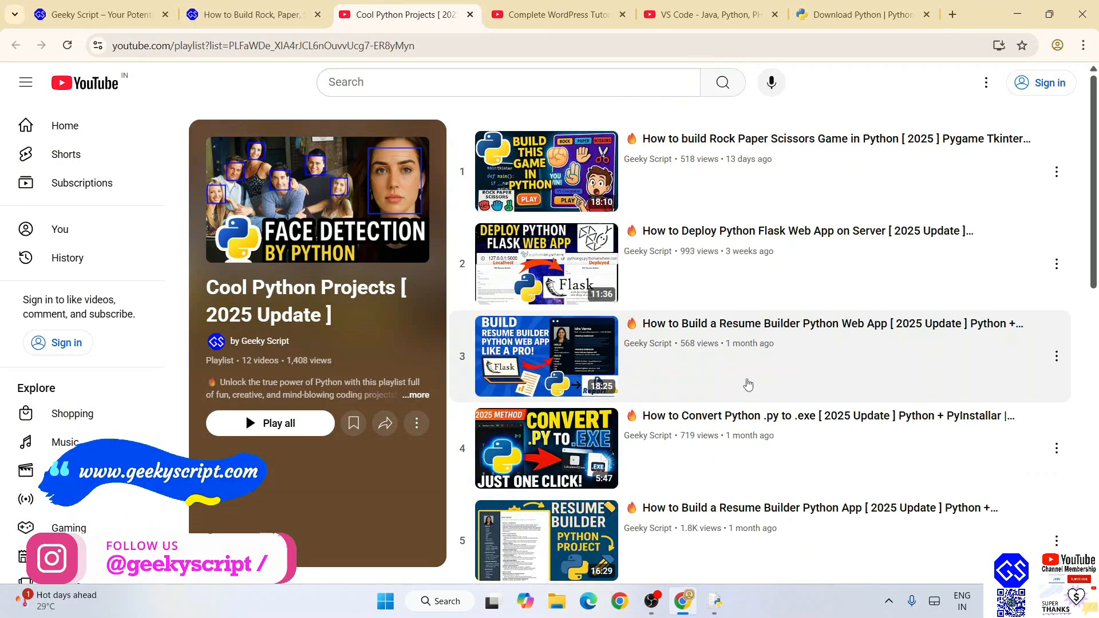